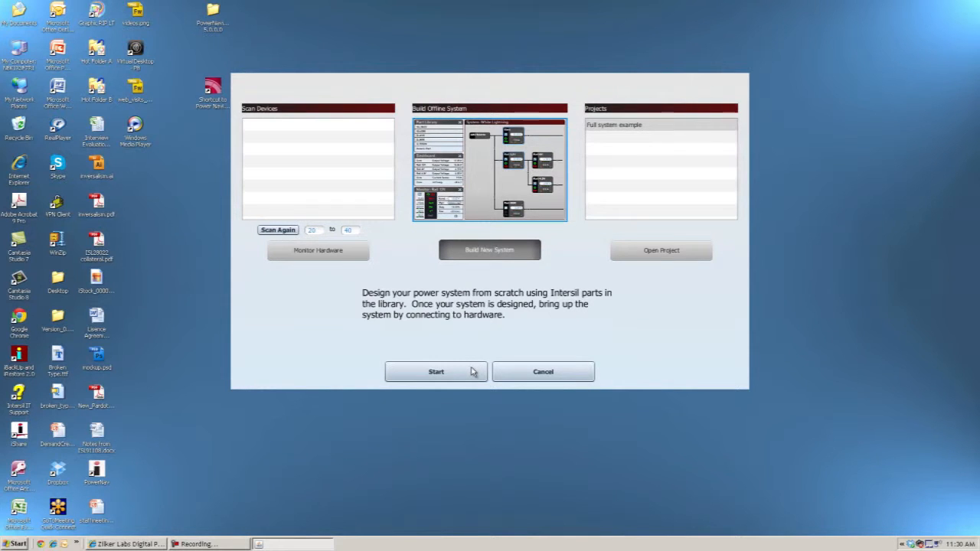
Step: Start a new offline power system, then enlarge the power map by collapsing the lower panes and narrowing the part library
click(473, 372)
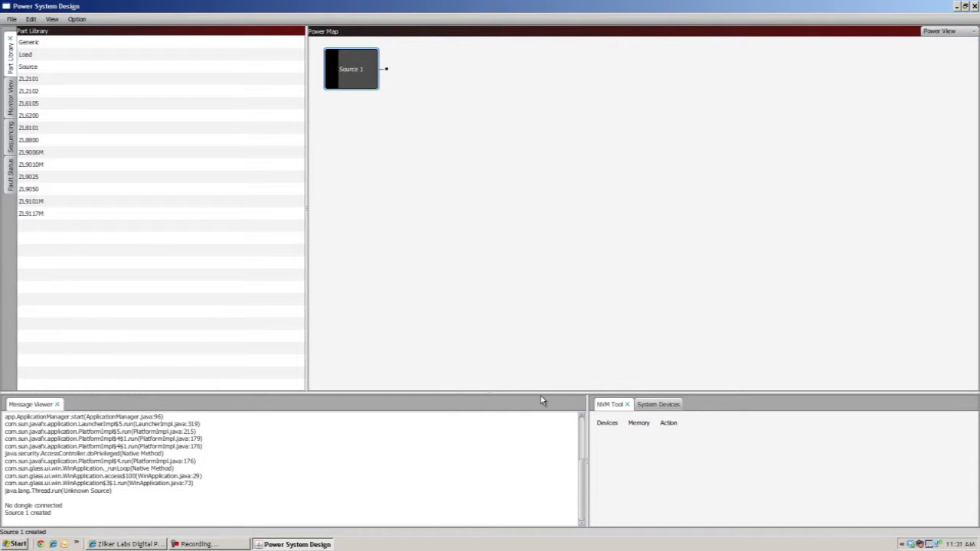
drag(537, 393, 556, 546)
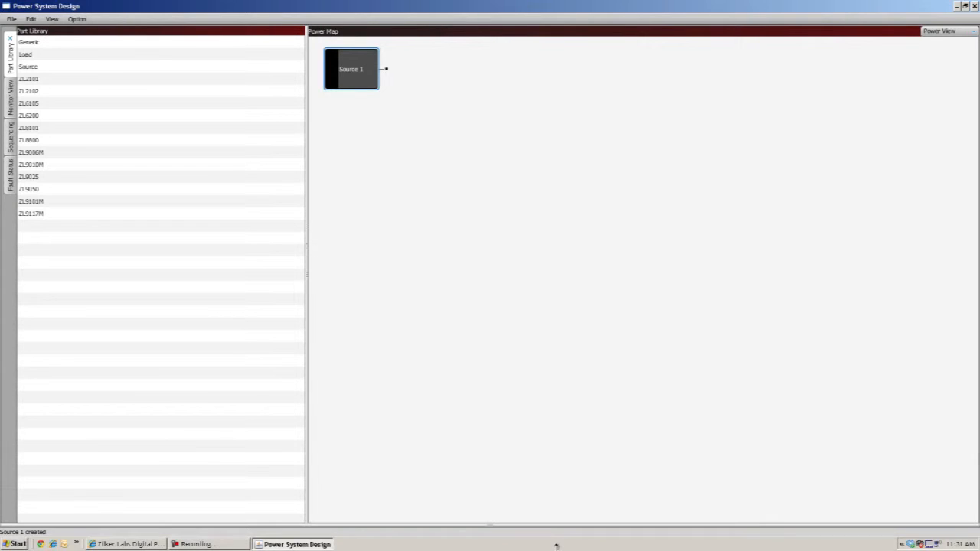
drag(306, 399, 203, 398)
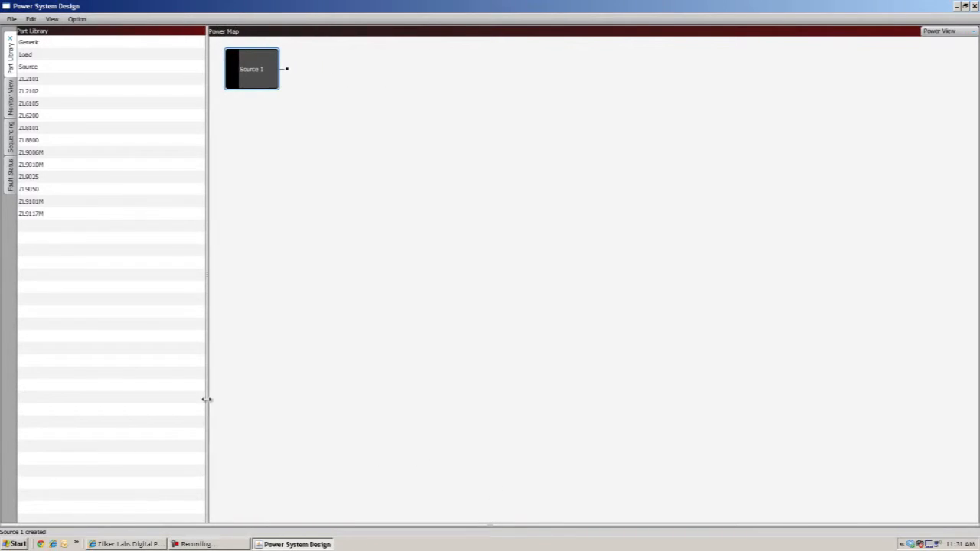
Step: Rename Source 1 as +12V and add a ZL8800 from the part library to its output
double_click(253, 70)
key(BackSpace)
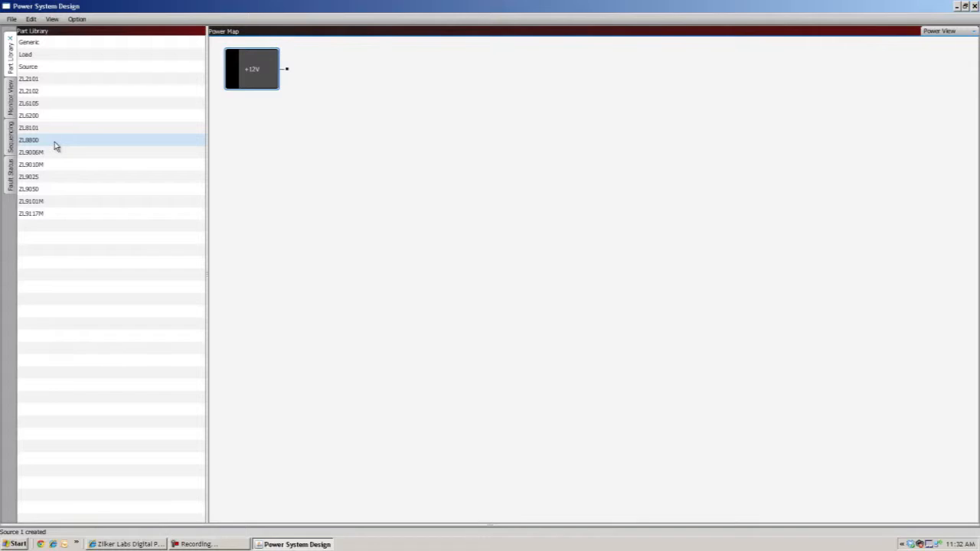
drag(55, 145, 304, 144)
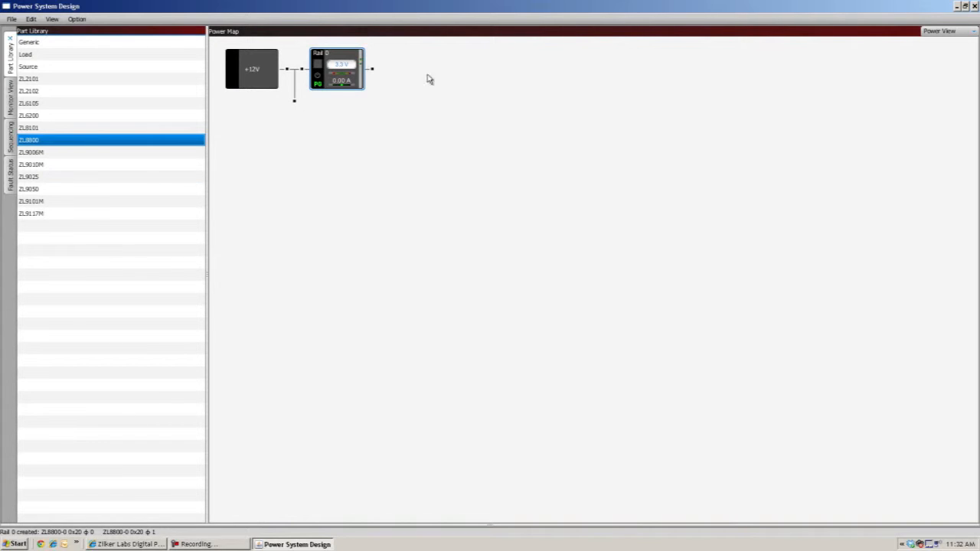
Step: Show the power map in Phase List View to examine Rail 0's phases, and return to Power View
click(955, 32)
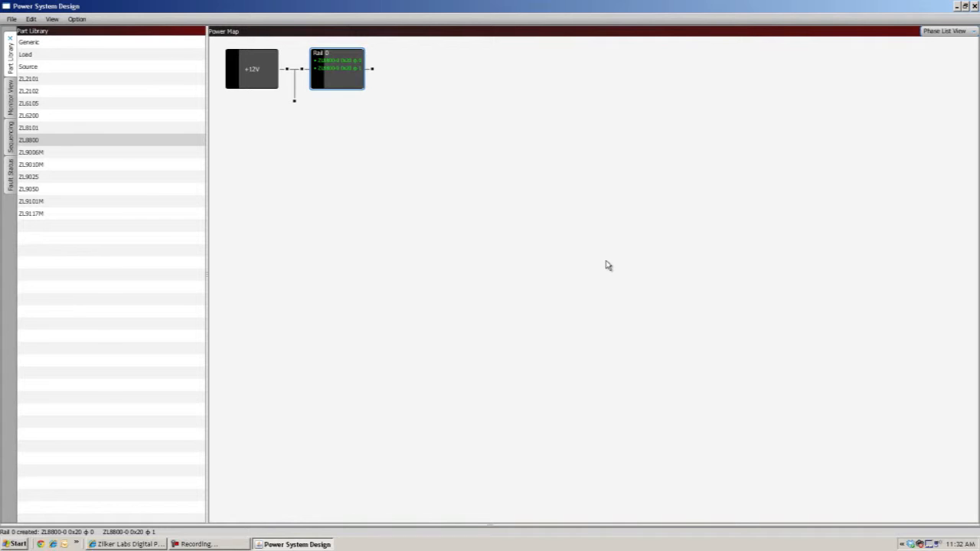
click(937, 28)
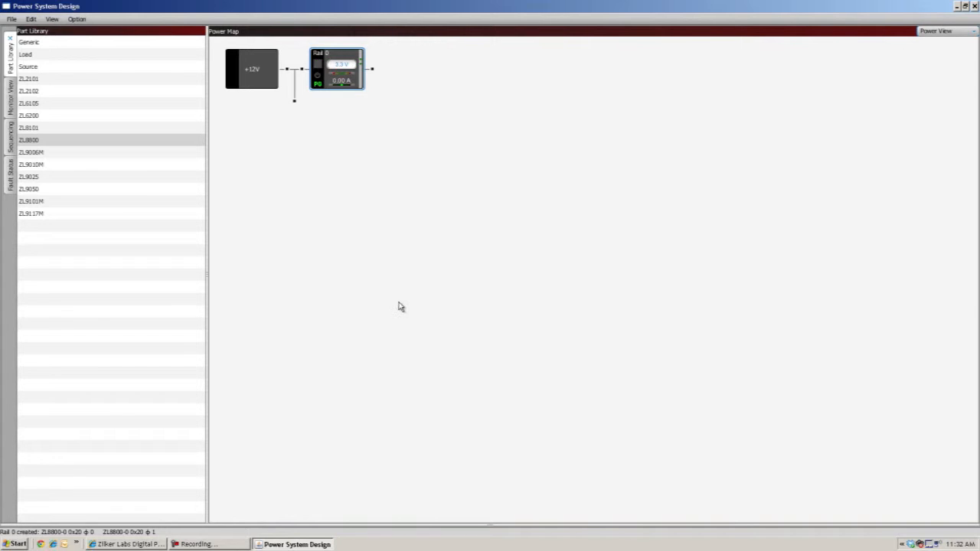
Step: Split a phase off Rail 0 into a separate rail on the +12V source and set the outputs to 2.5 V and 1.8 V
click(362, 65)
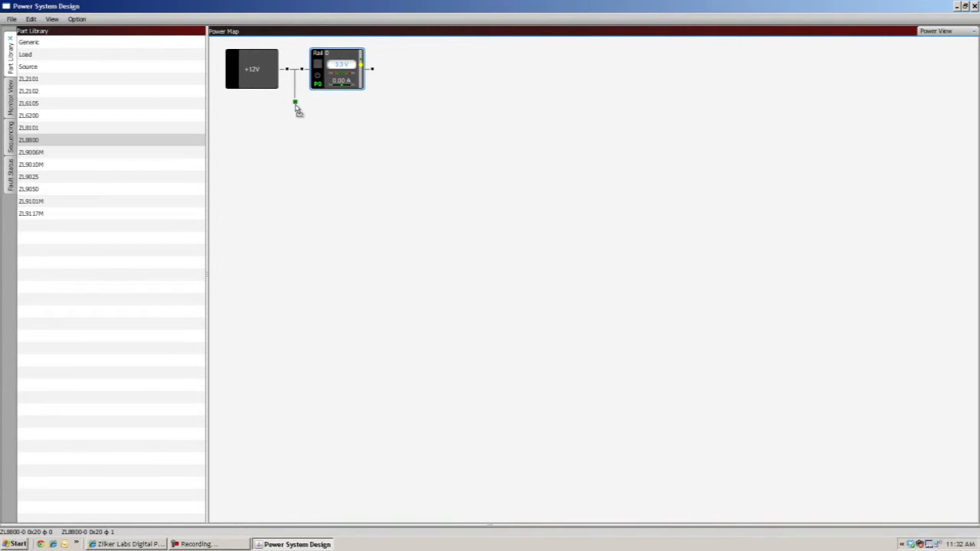
click(296, 105)
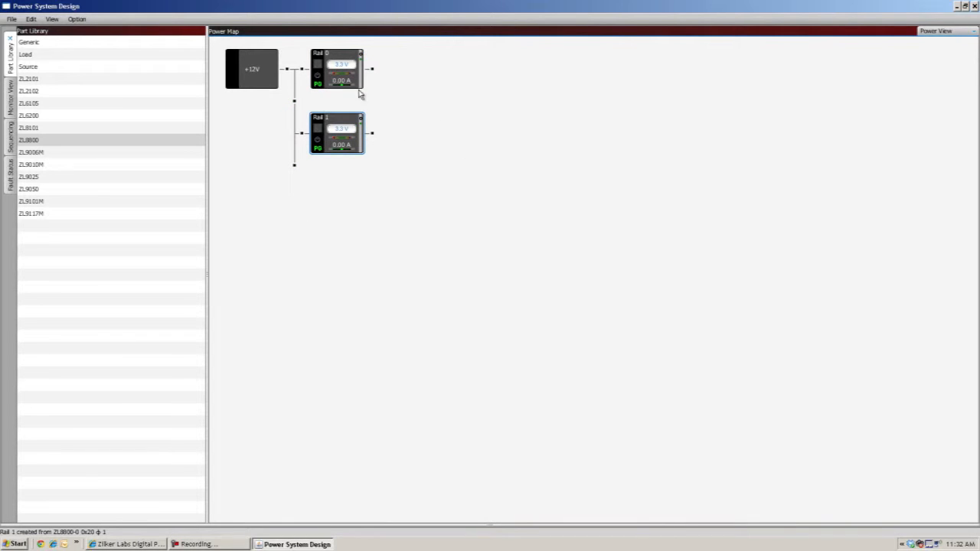
click(337, 66)
text(2.5)
click(343, 129)
text(1)
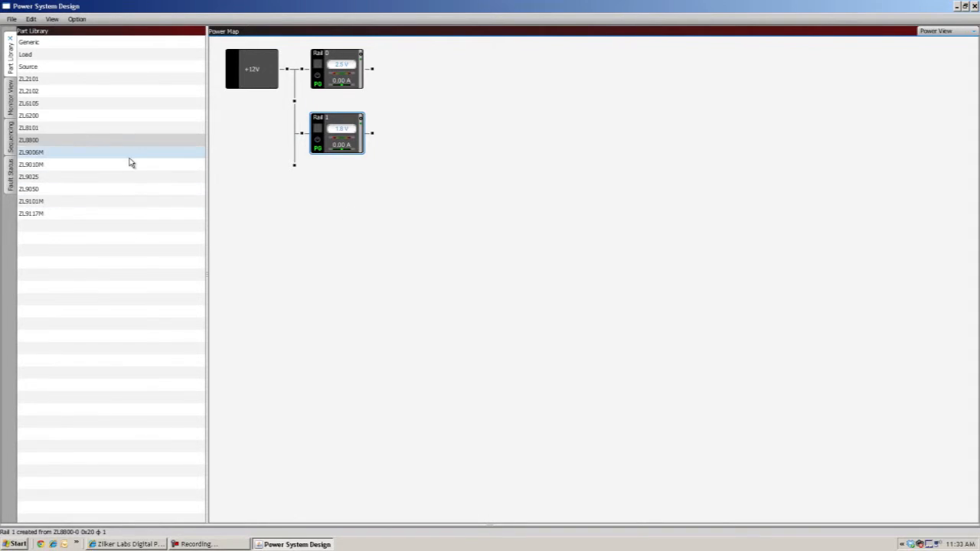
Step: Add a ZL9006M rail from the part library and move it to the output of Rail 1
click(129, 156)
drag(130, 163, 297, 175)
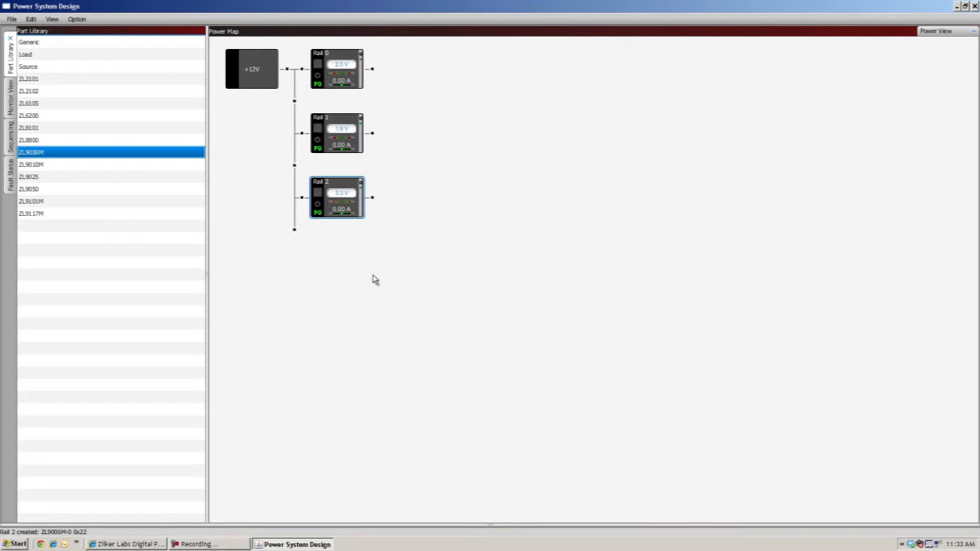
drag(328, 219, 373, 139)
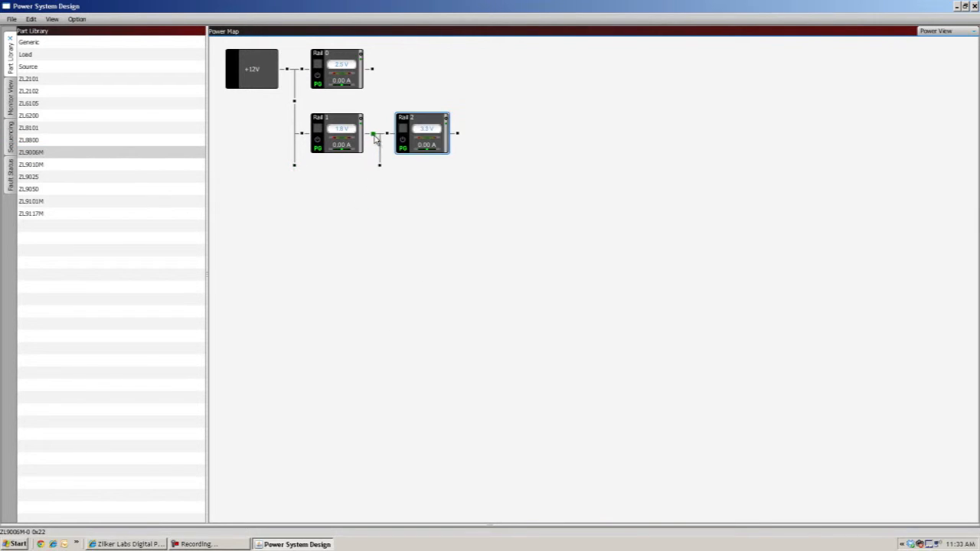
Step: Set Rail 1's output voltage to 5 V
click(341, 128)
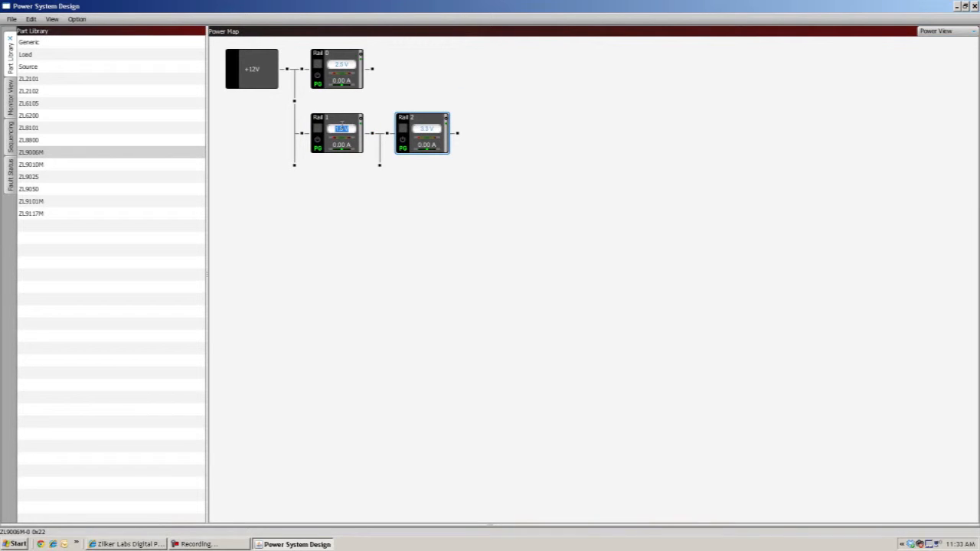
text(5)
key(Return)
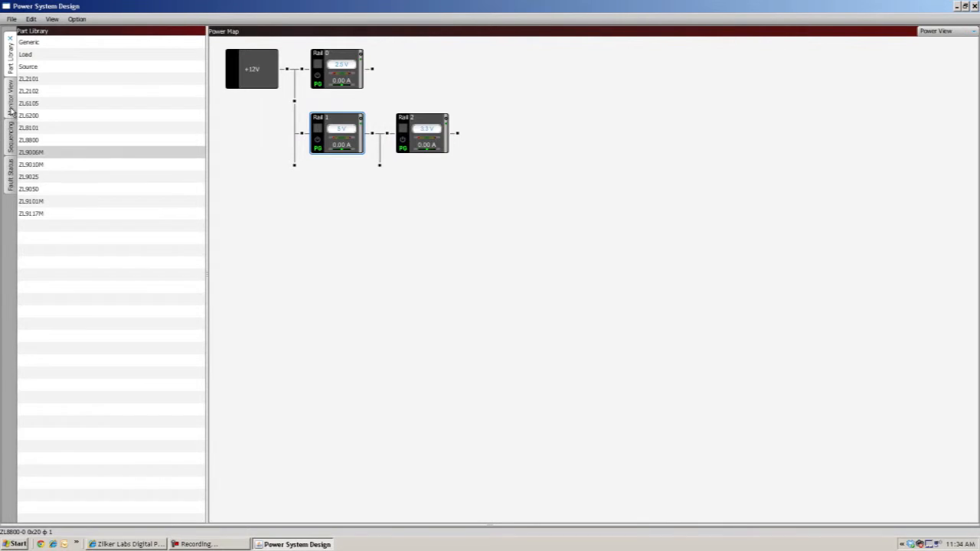
Step: Examine each rail in the monitor view and display Rail 0, Rail 1 and Rail 2 side by side
click(11, 107)
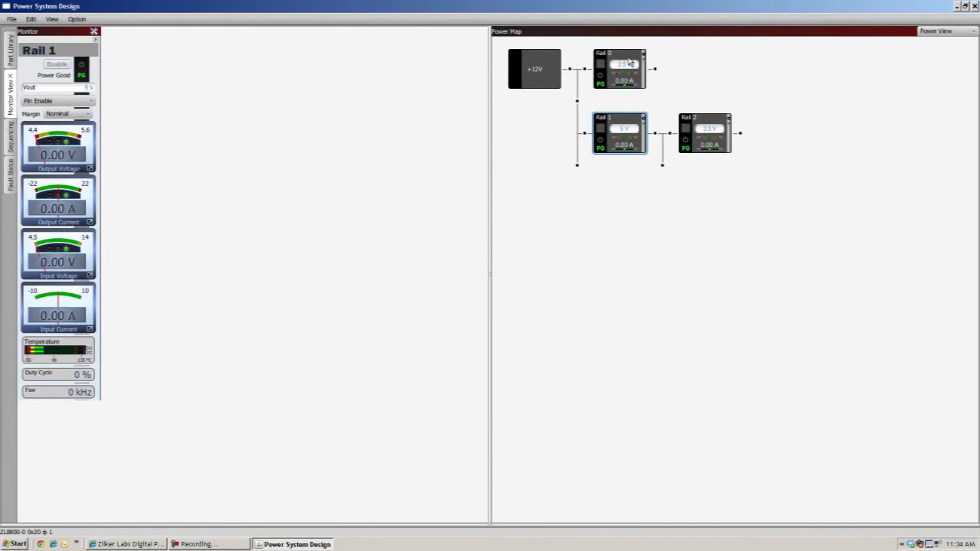
click(635, 80)
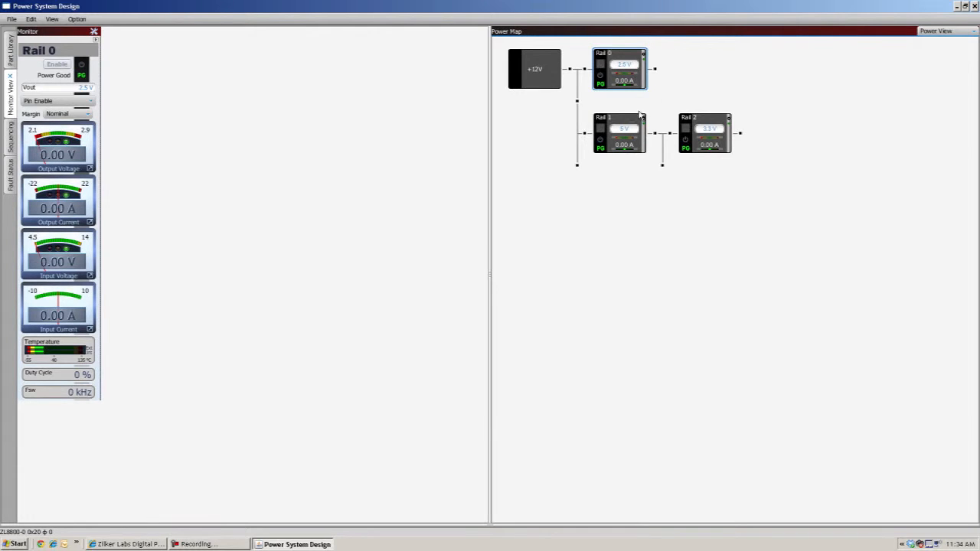
click(643, 145)
click(703, 148)
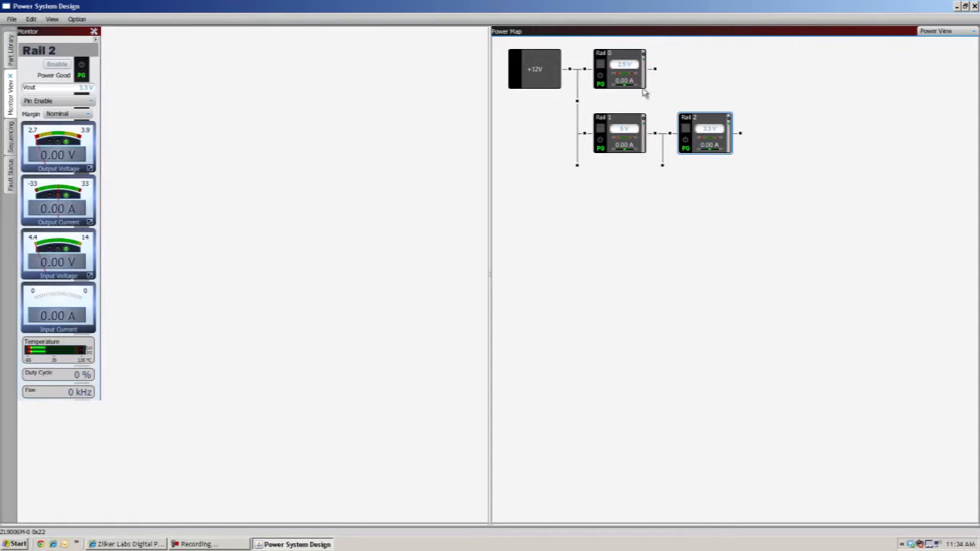
click(639, 84)
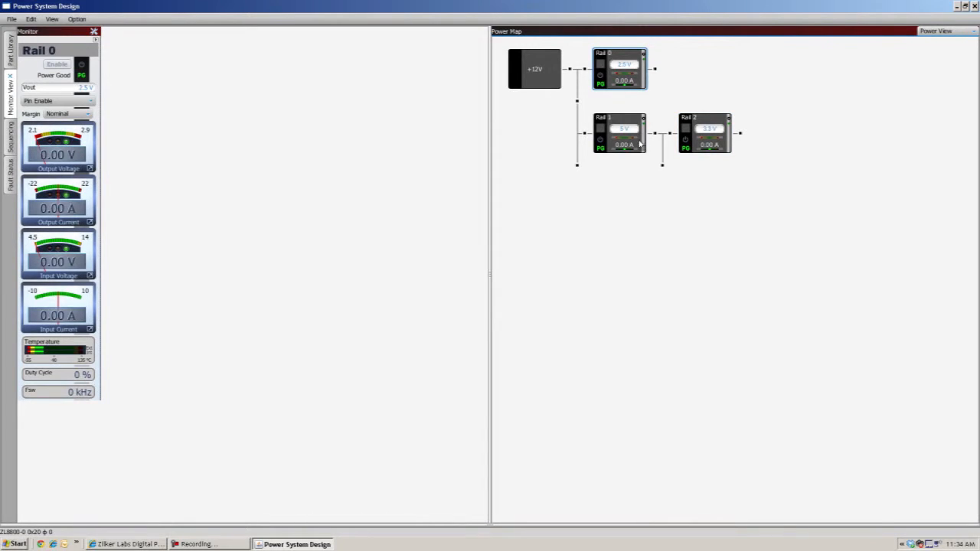
ctrl+click(642, 150)
ctrl+click(728, 150)
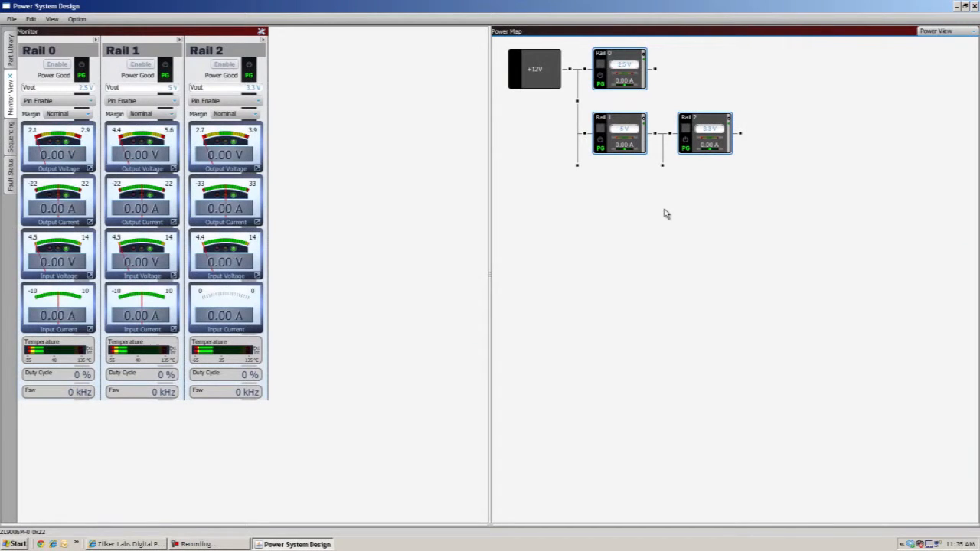
Step: Rename Rail 0 as CPU, Rail 1 as I/O and Rail 2 as Memory
double_click(604, 53)
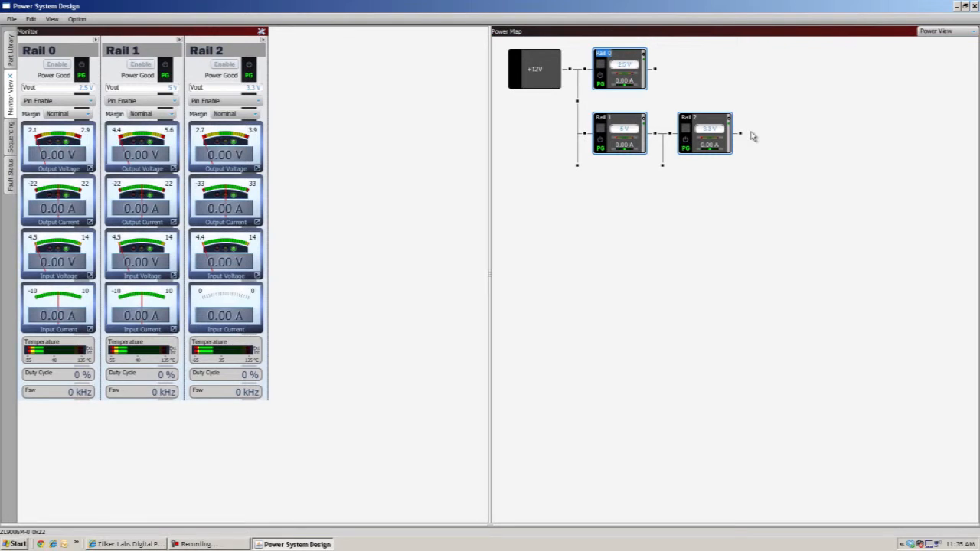
text(CPU)
key(Return)
double_click(606, 119)
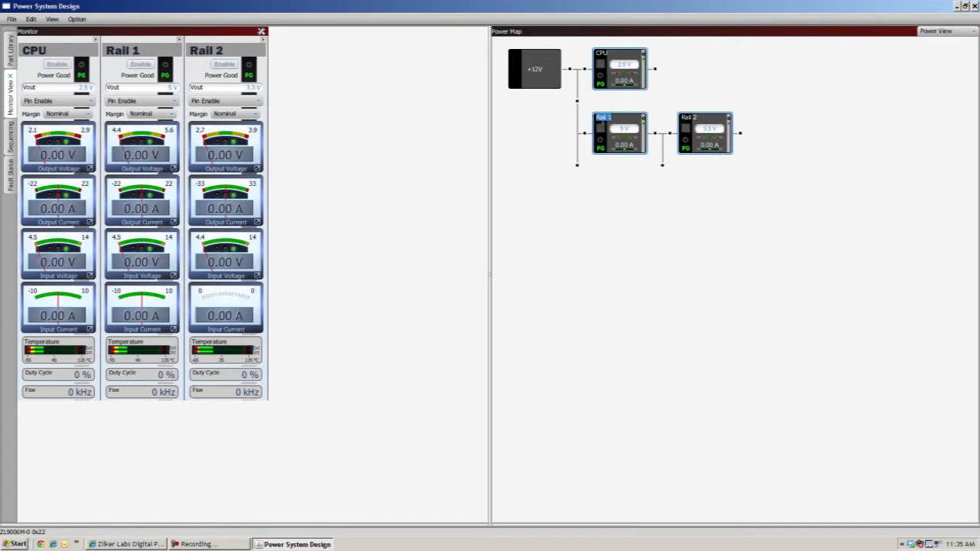
text(I/O)
double_click(685, 117)
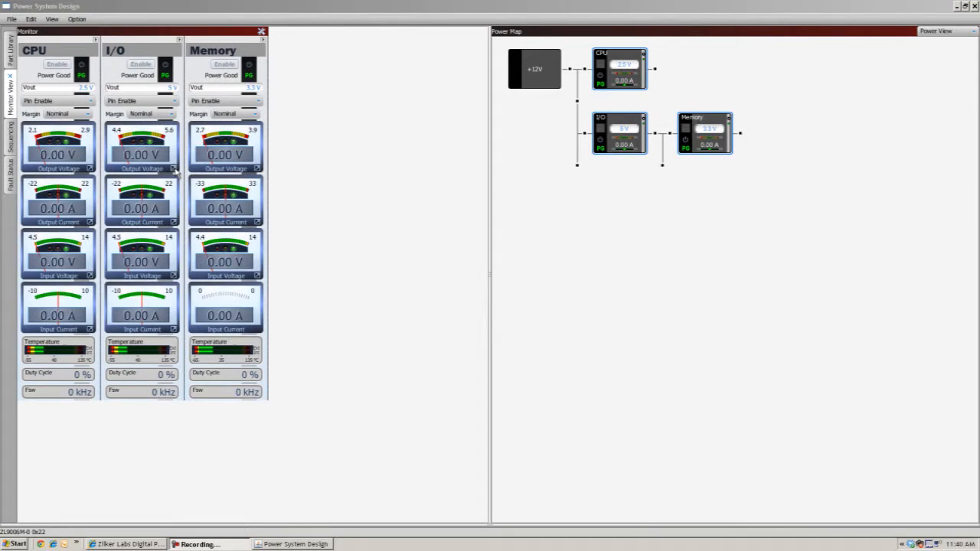
Step: Set the I/O rail's Vout Command to 5.5 V in its output voltage limits and switch Margin/Limits Track Vout off and on again
click(174, 169)
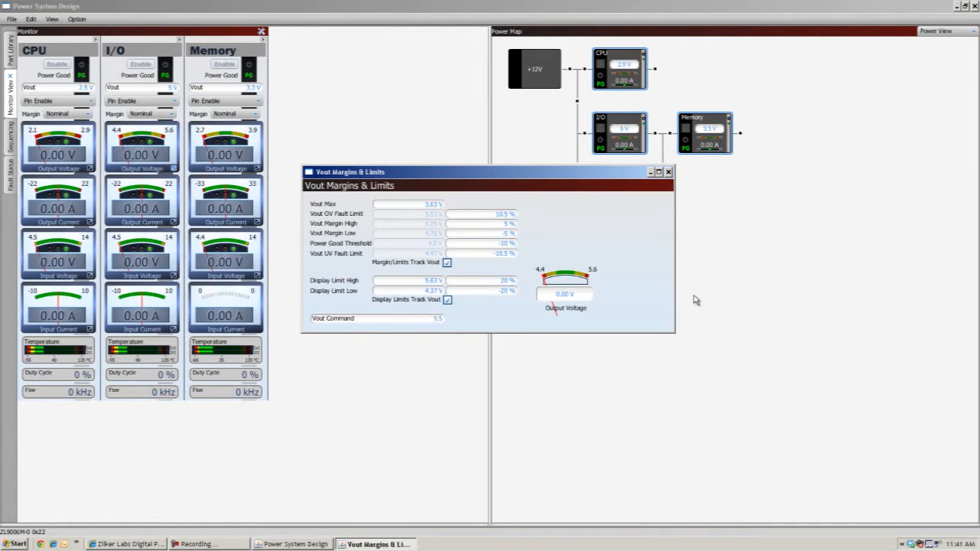
key(Return)
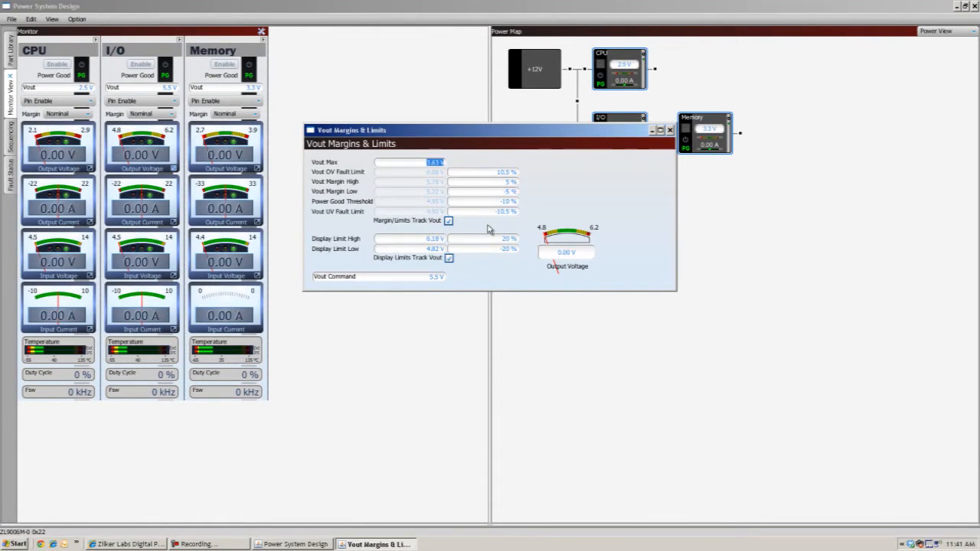
click(449, 221)
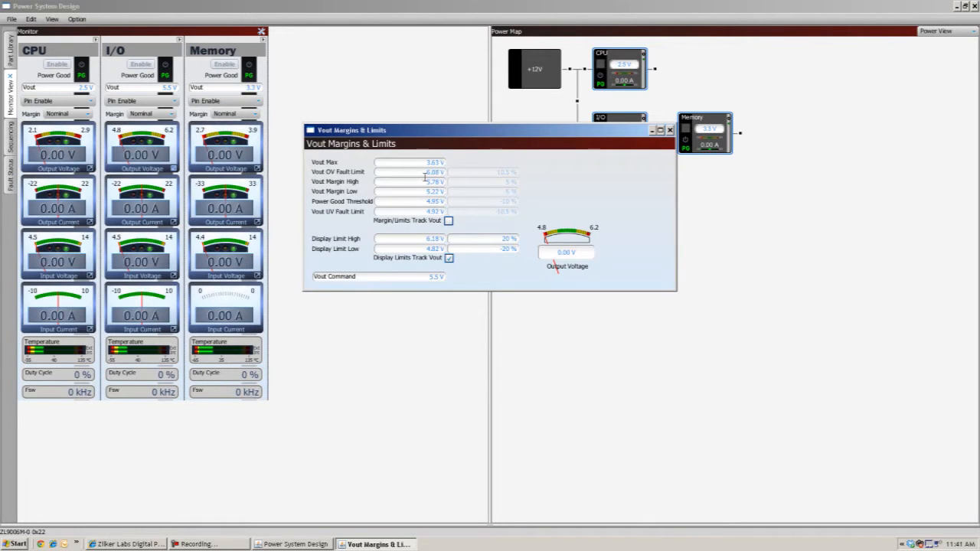
click(449, 221)
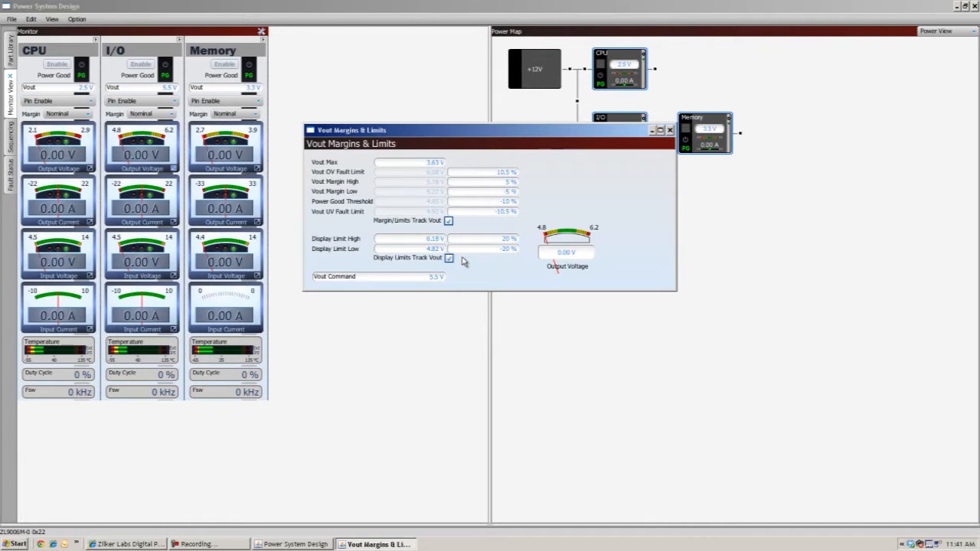